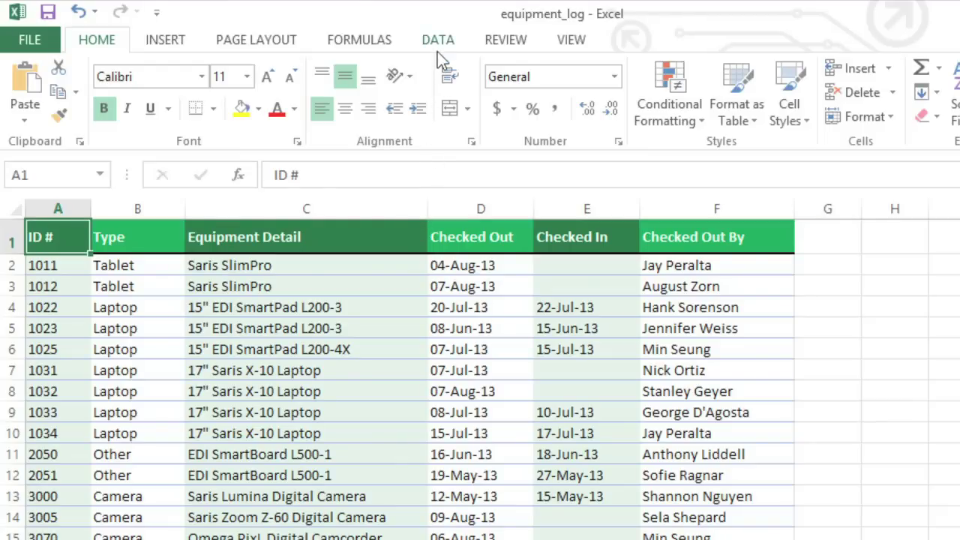
Turn on AutoFilter for the equipment_log table and show the Type column's filter list.
left_click(438, 47)
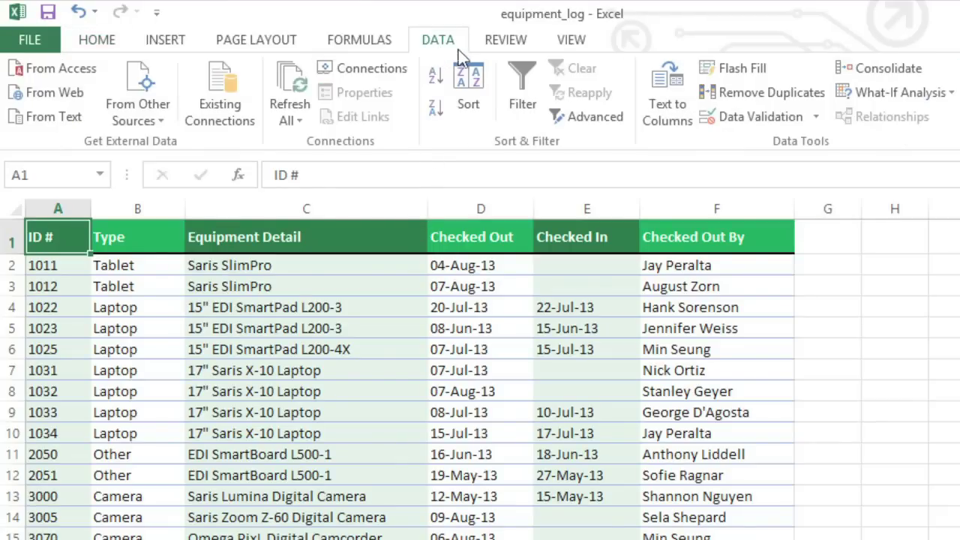
left_click(517, 72)
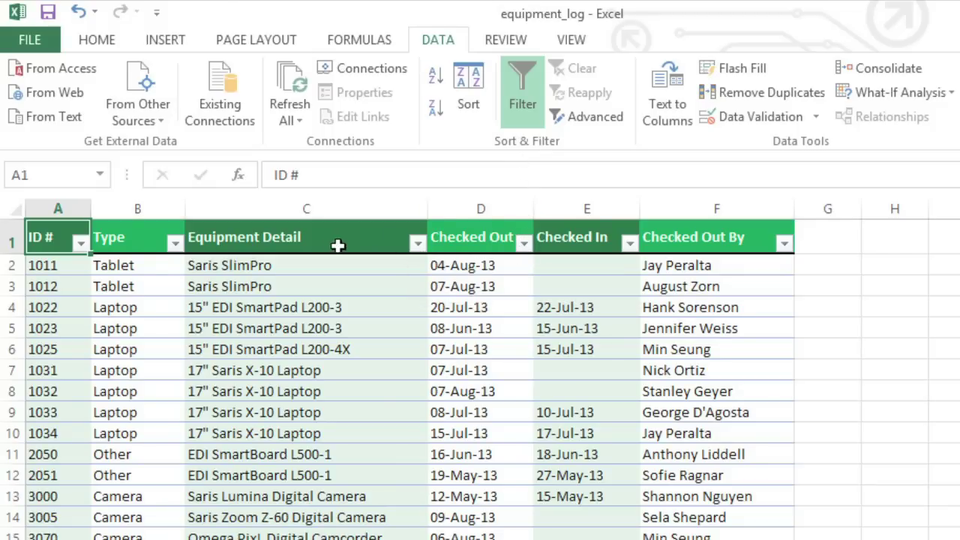
left_click(177, 243)
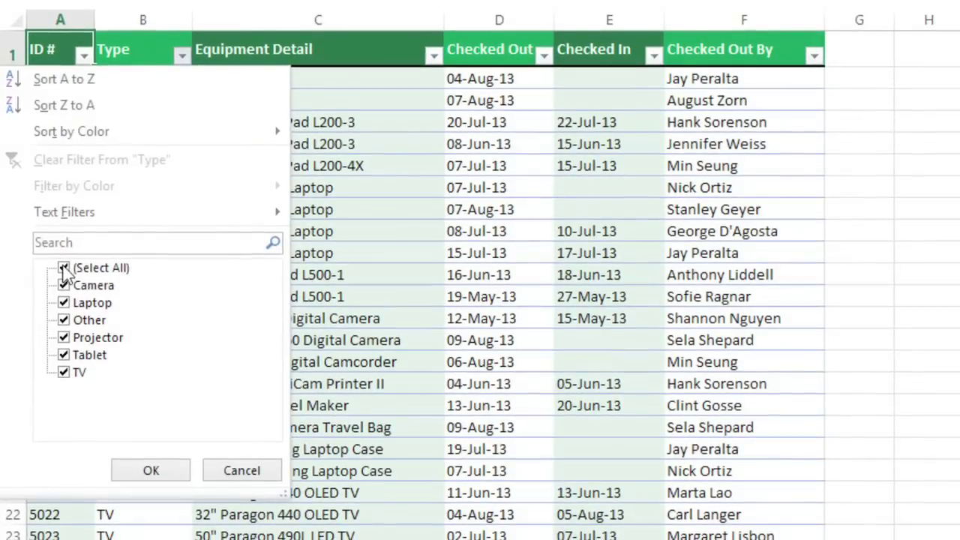
Filter the Type column to Laptop and Projector only, leaving 14 records.
left_click(64, 268)
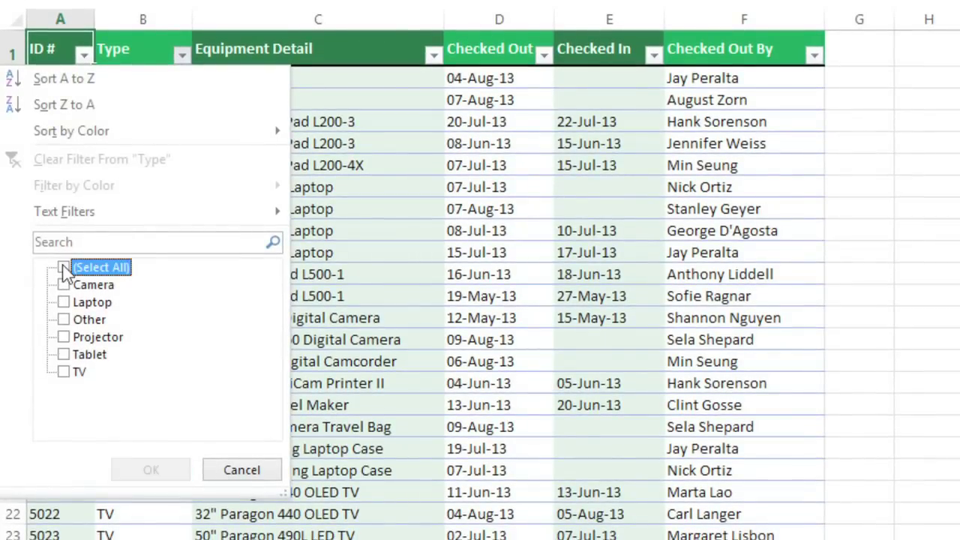
left_click(64, 302)
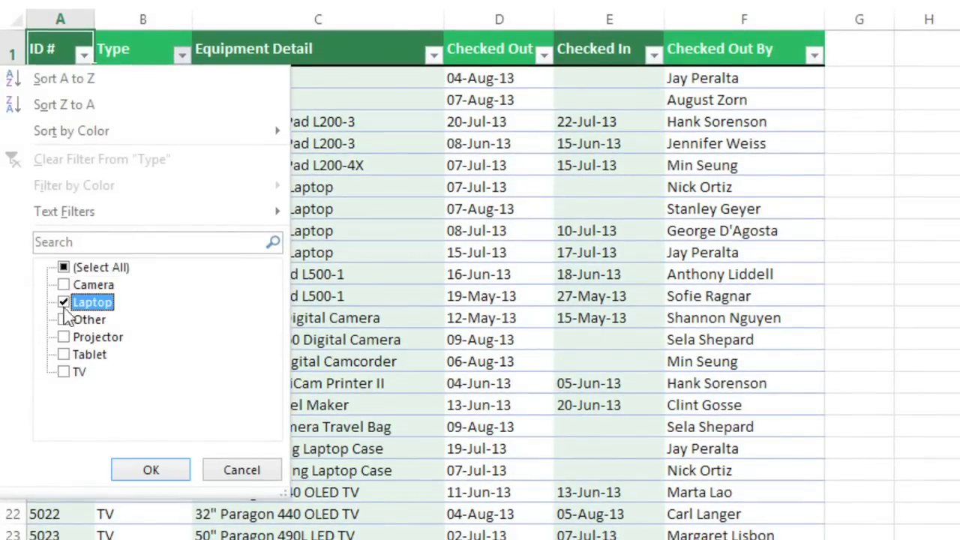
left_click(64, 337)
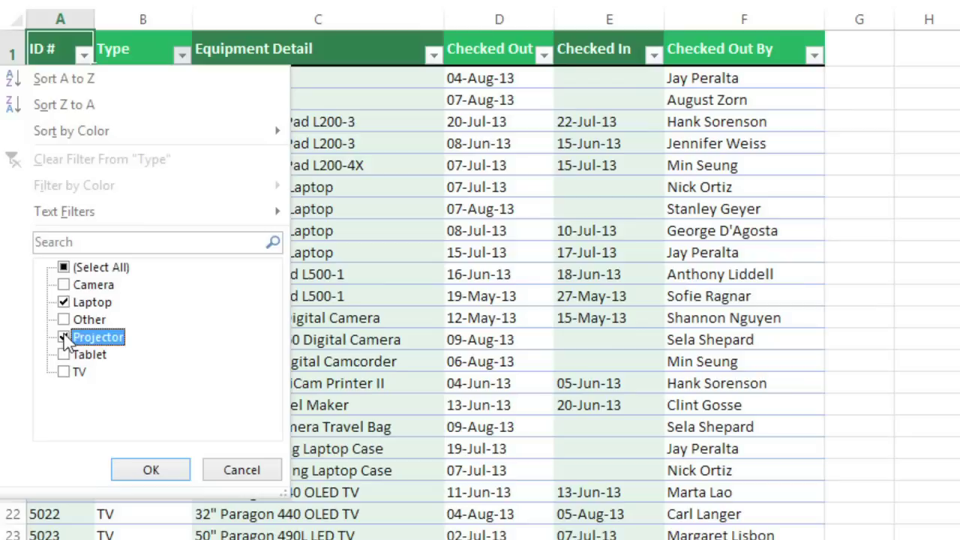
left_click(142, 471)
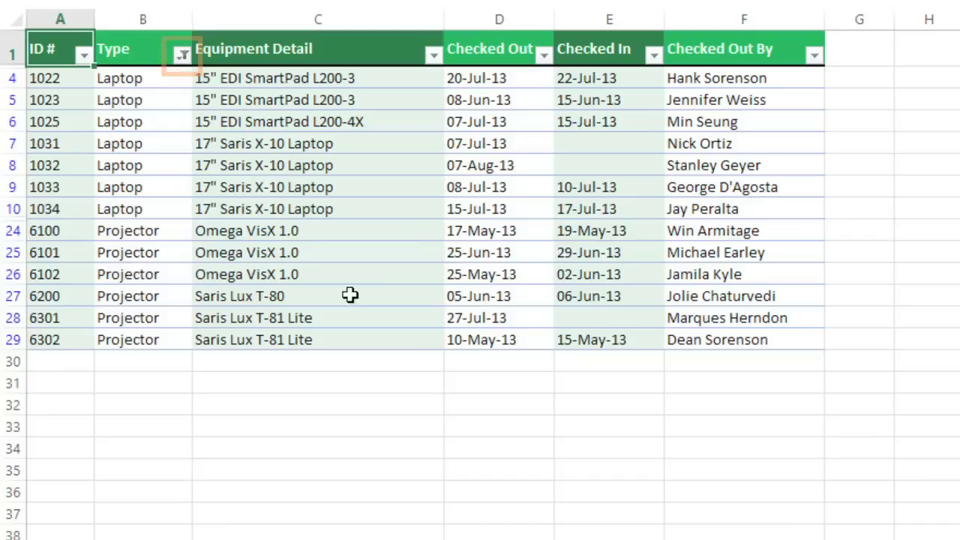
Filter Checked Out to July and August by excluding May and June.
left_click(543, 52)
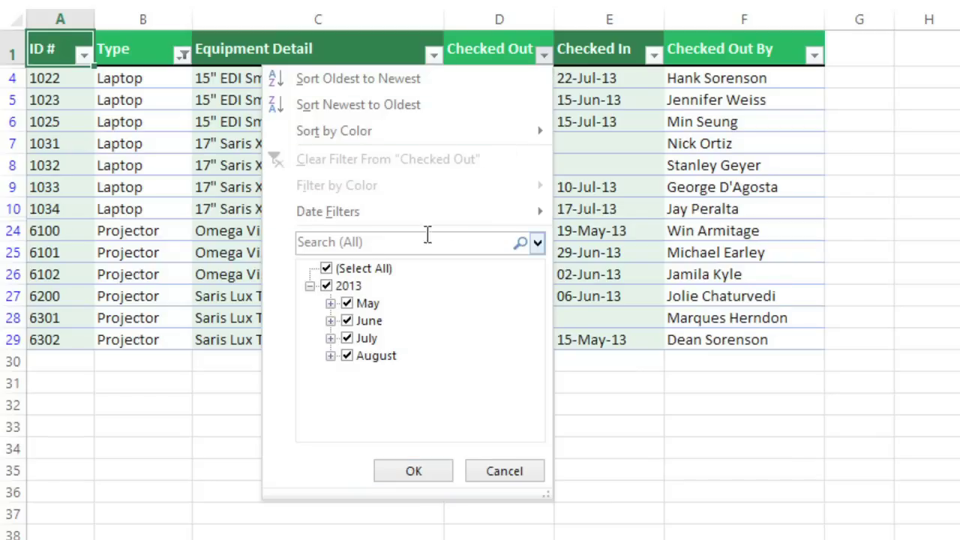
left_click(347, 302)
left_click(346, 321)
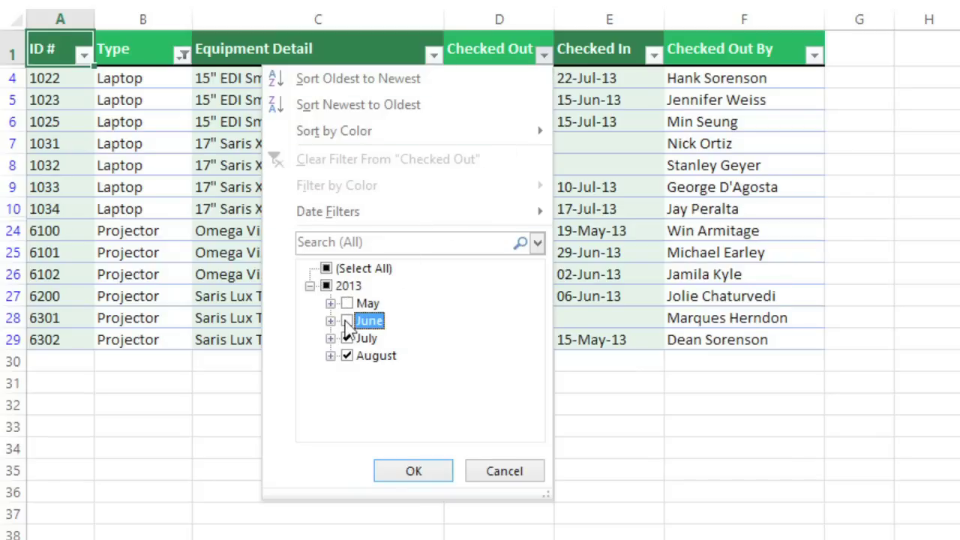
left_click(396, 473)
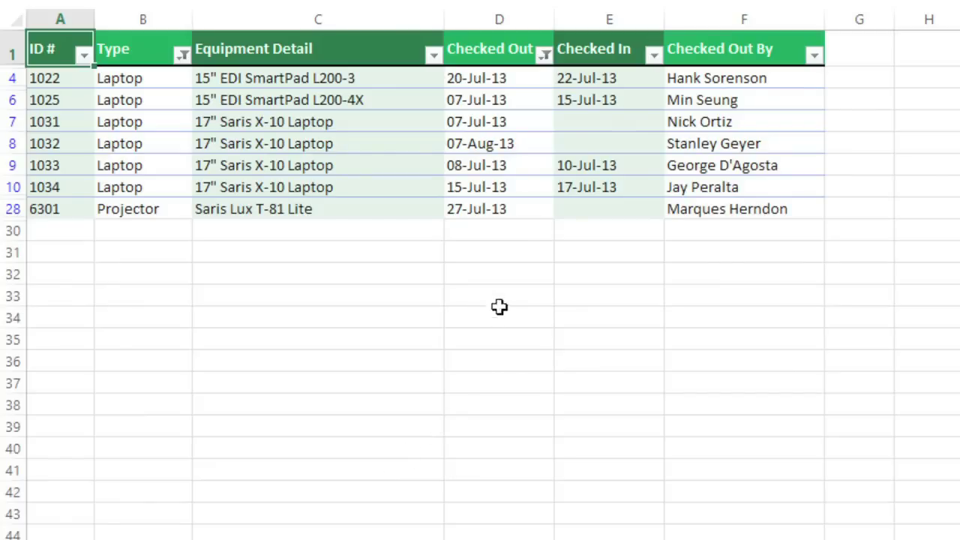
Clear the Checked Out filter, then the Type filter, so all rows show.
left_click(543, 58)
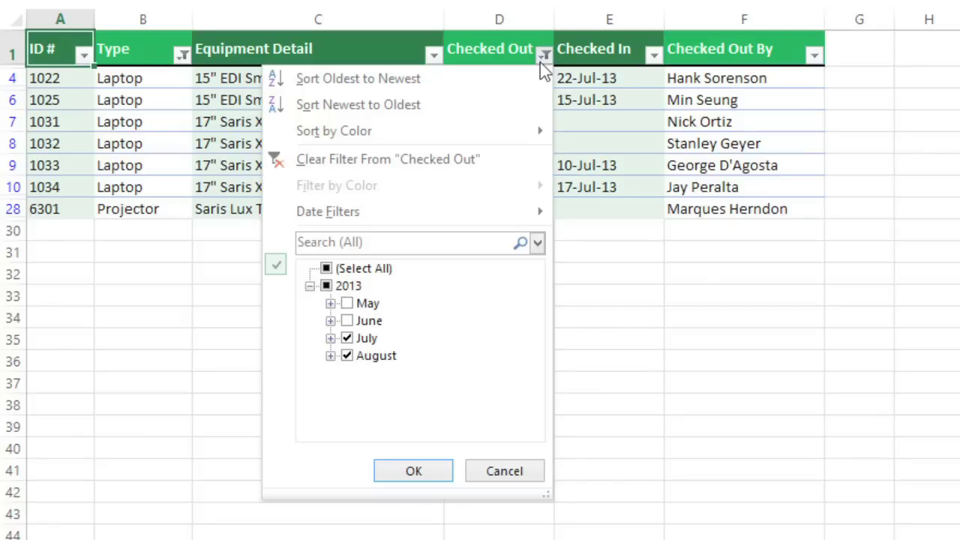
left_click(480, 159)
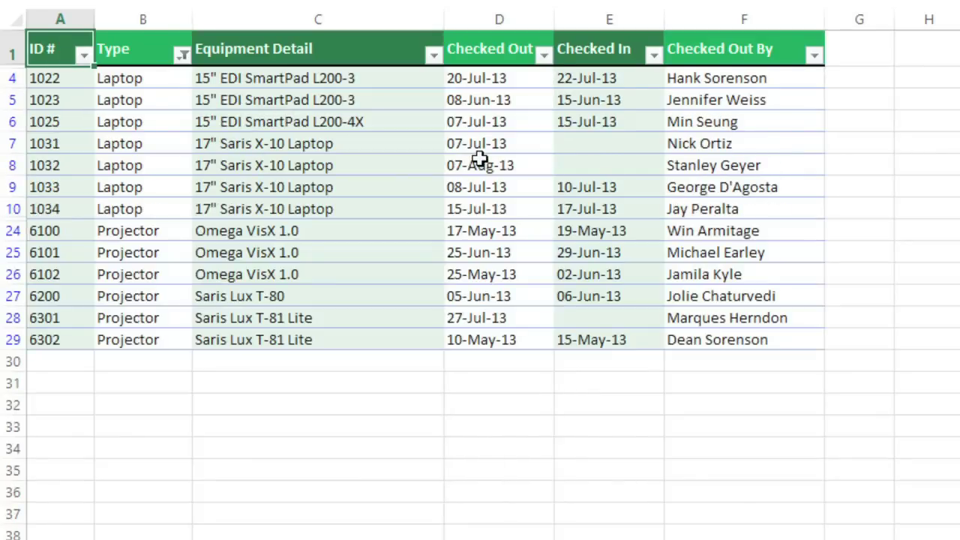
left_click(183, 54)
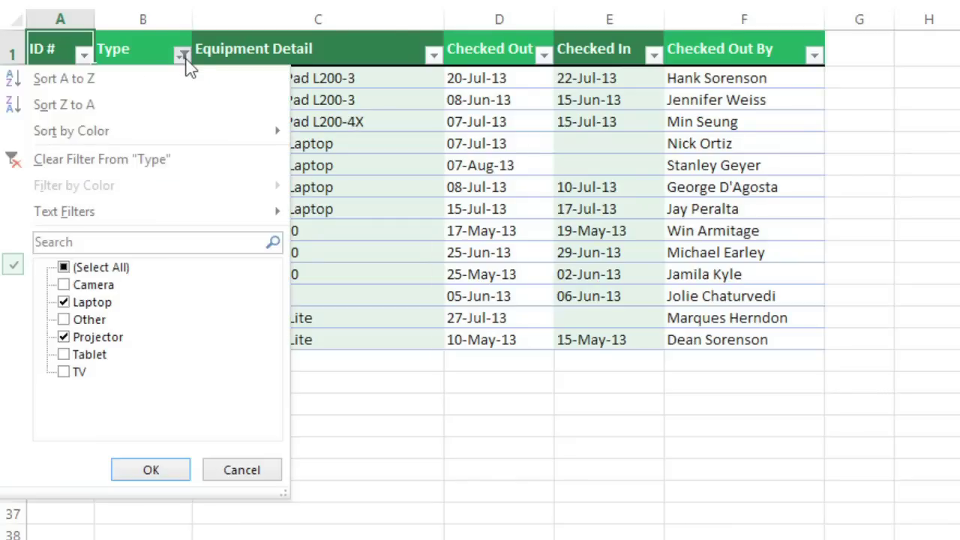
left_click(194, 154)
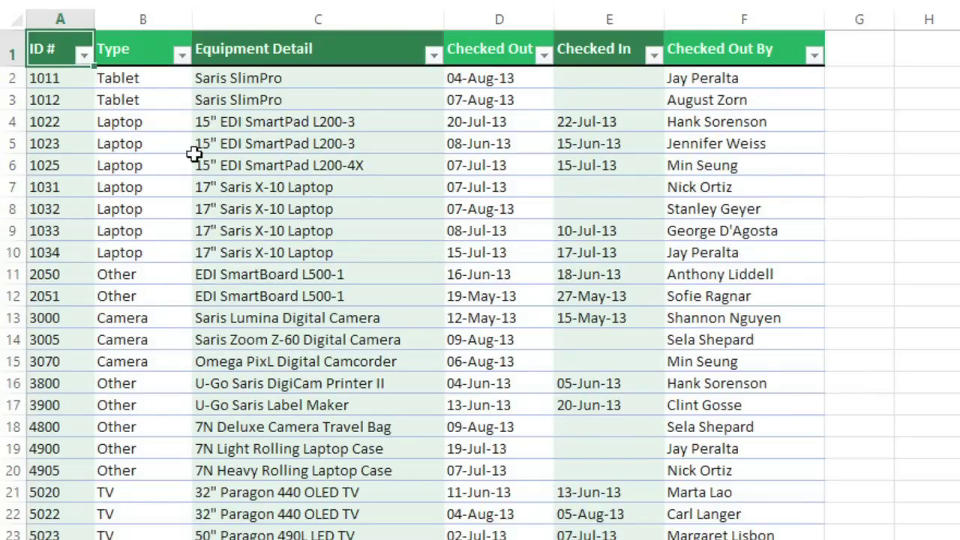
Filter Equipment Detail to entries containing 'saris', leaving 13 rows.
left_click(433, 56)
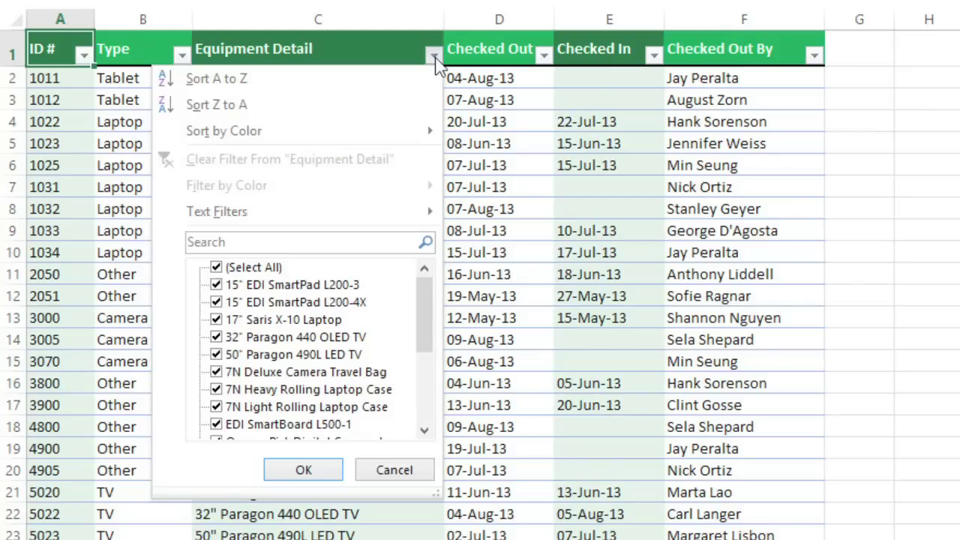
left_click(270, 242)
type("saris")
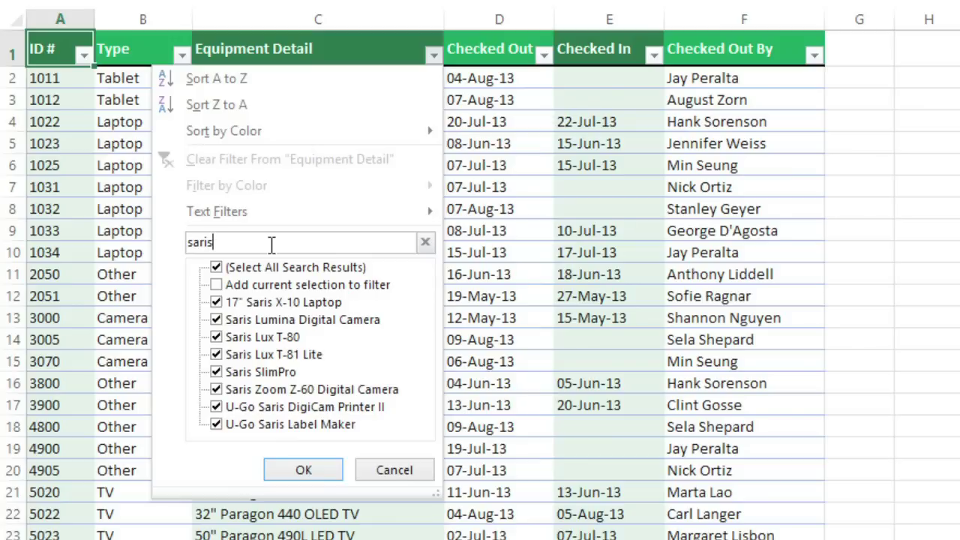
left_click(304, 469)
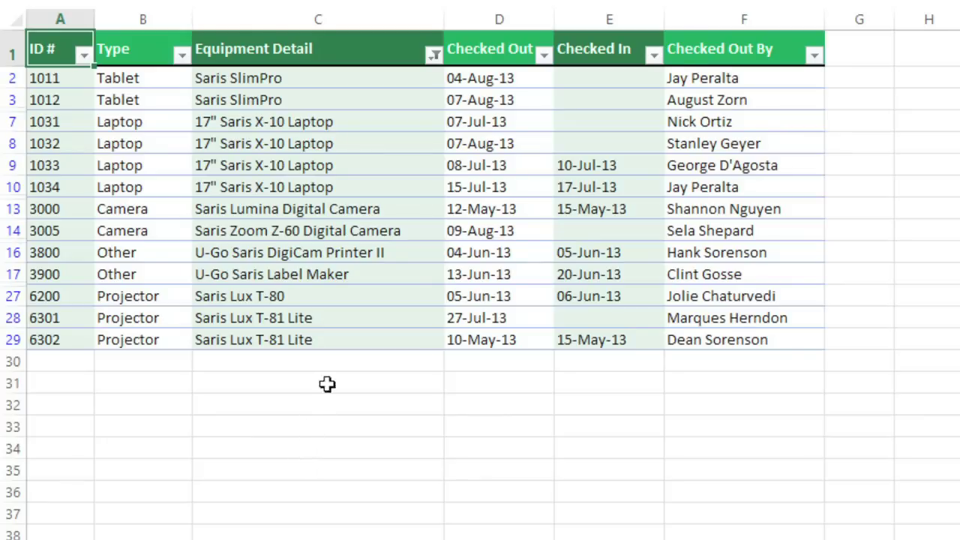
Replace the Saris filter with an Equipment Detail rule 'does not contain laptop'.
left_click(433, 56)
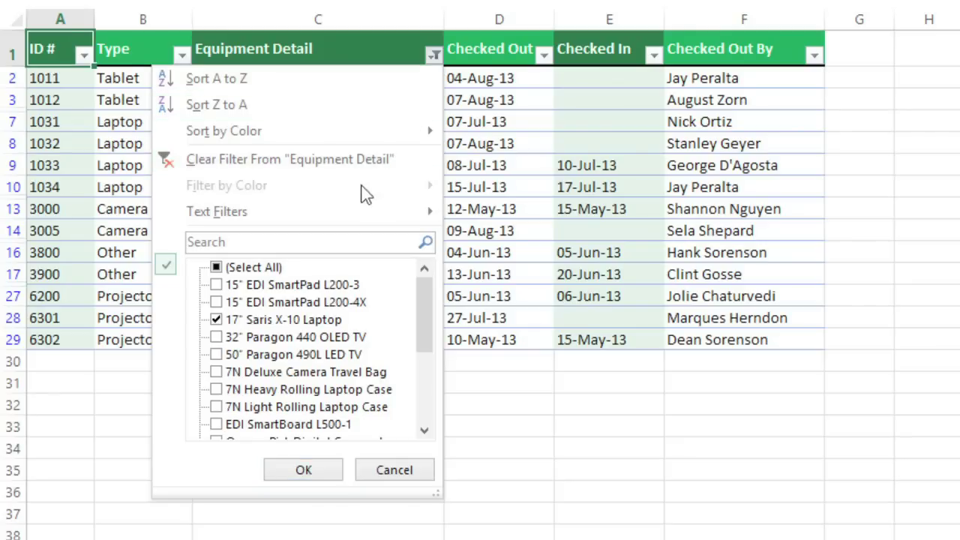
mouse_move(345, 214)
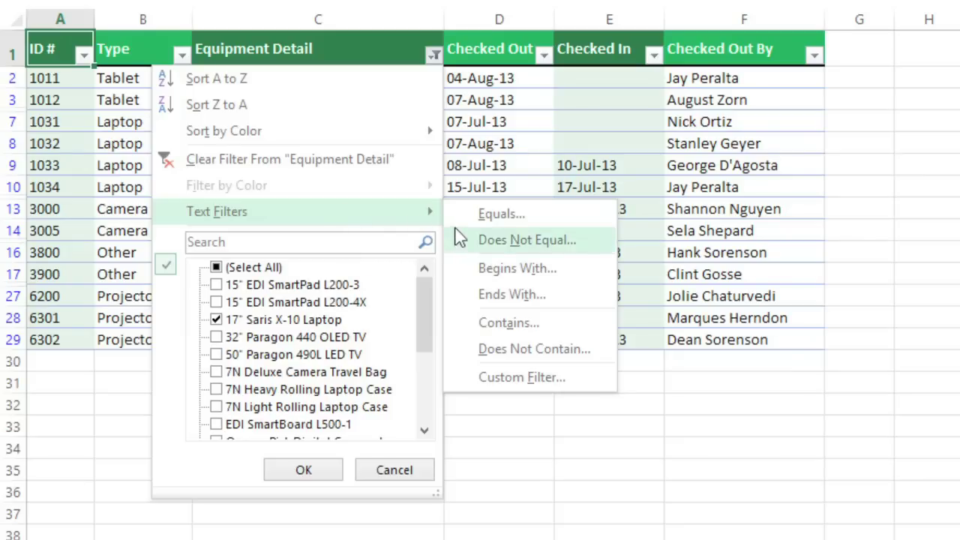
left_click(463, 353)
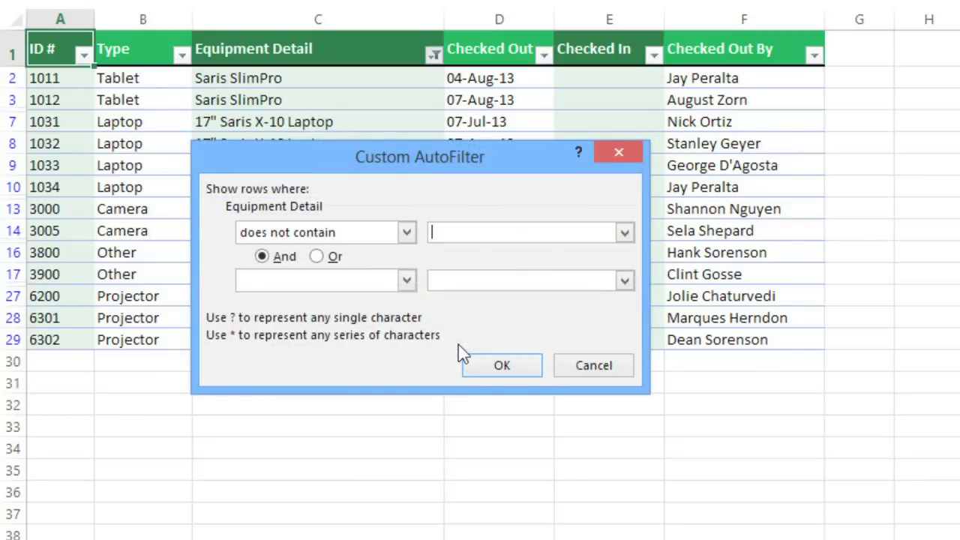
type("laptop")
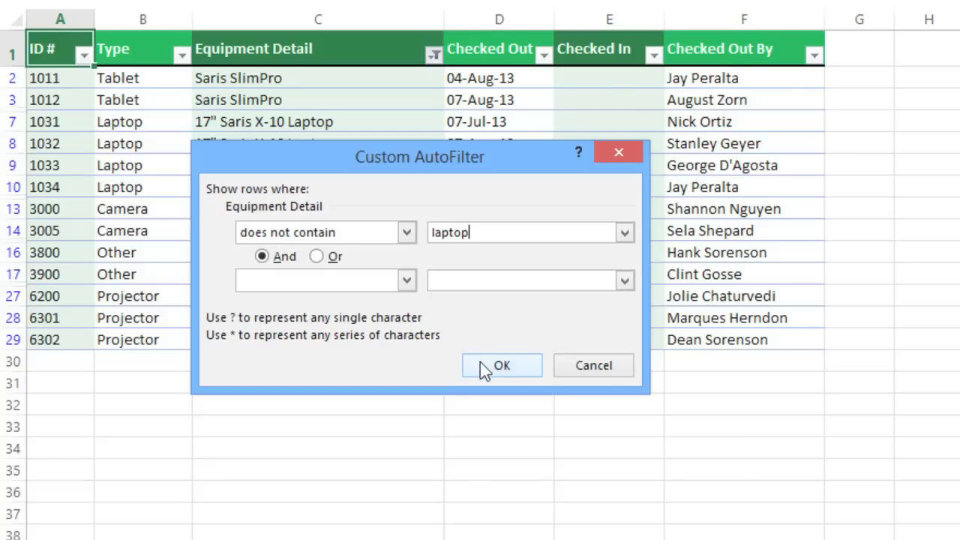
left_click(484, 365)
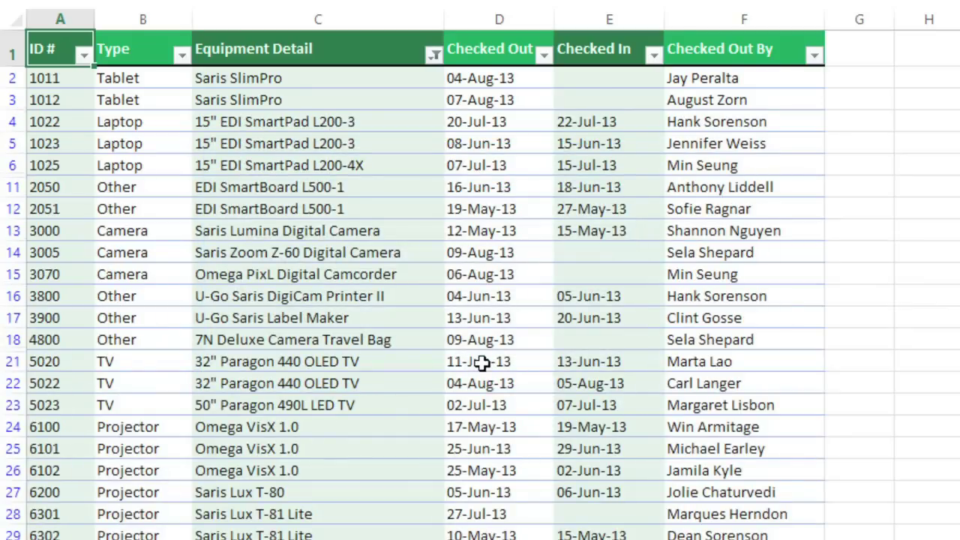
Add a Between number filter on ID # from 3000 to 6000.
left_click(84, 54)
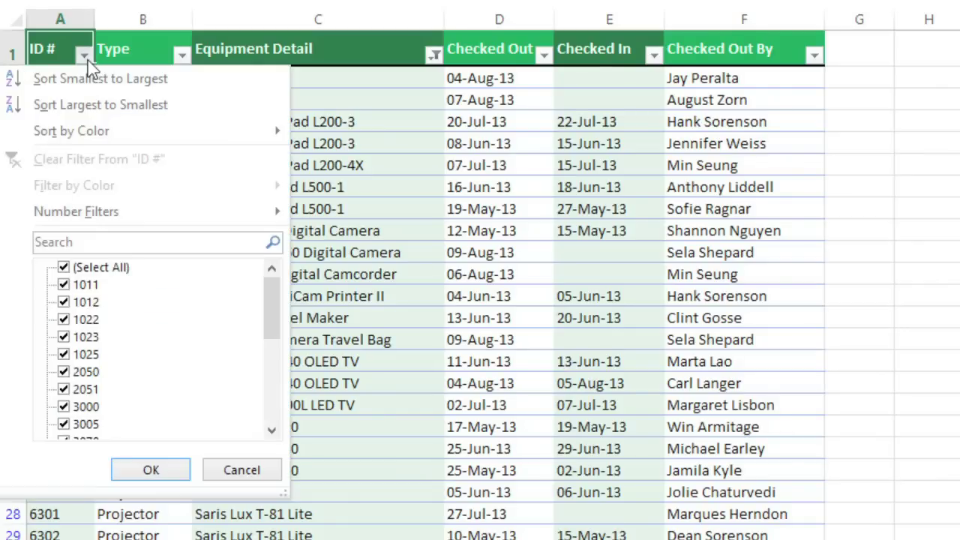
mouse_move(127, 212)
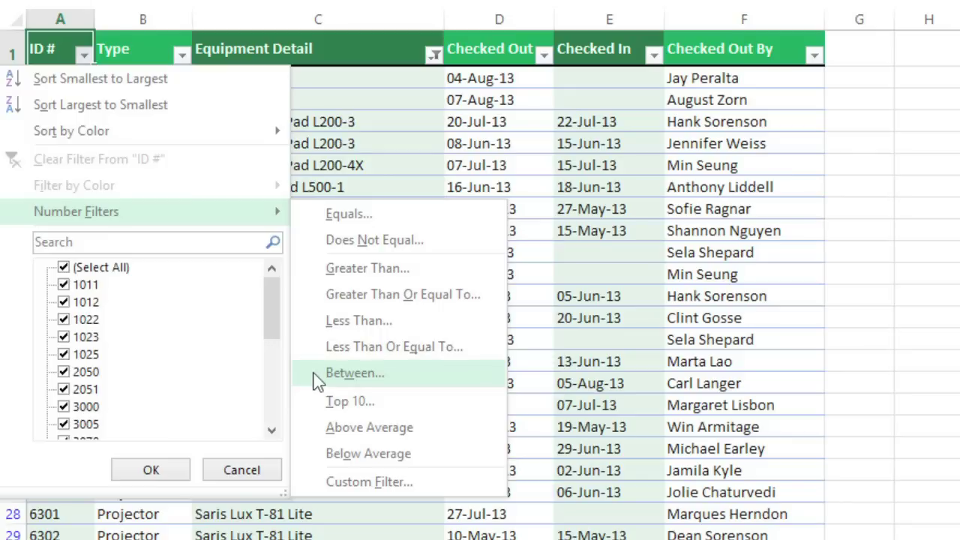
left_click(352, 372)
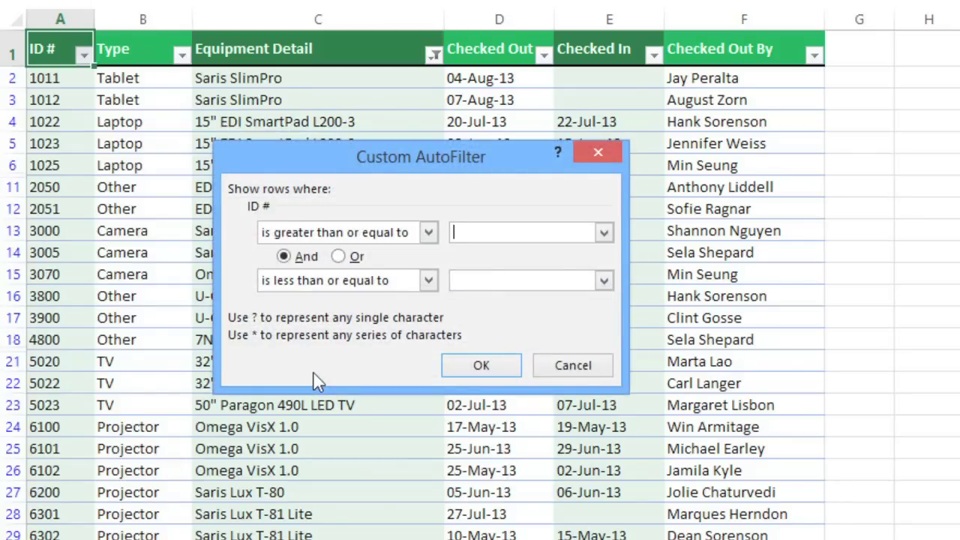
type("3000")
left_click(506, 279)
type("6000")
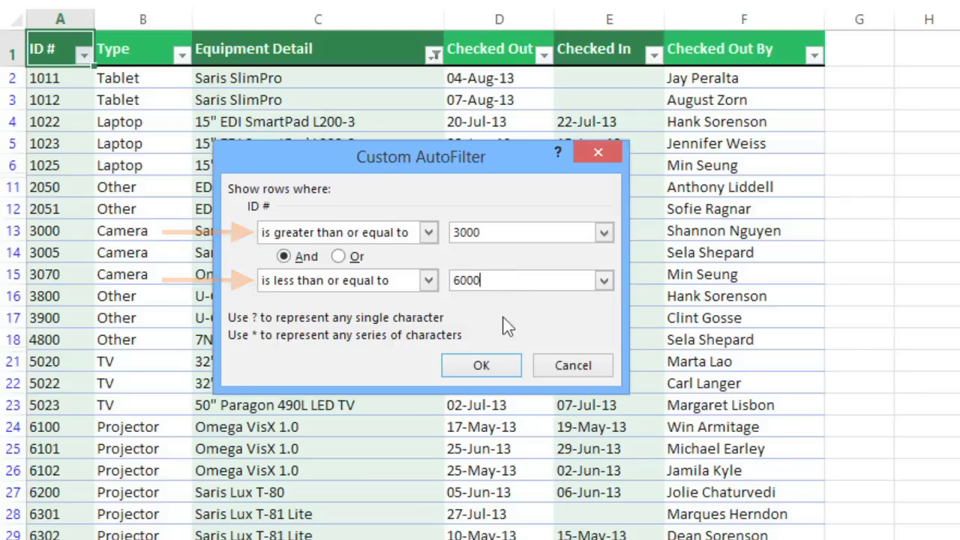
left_click(507, 364)
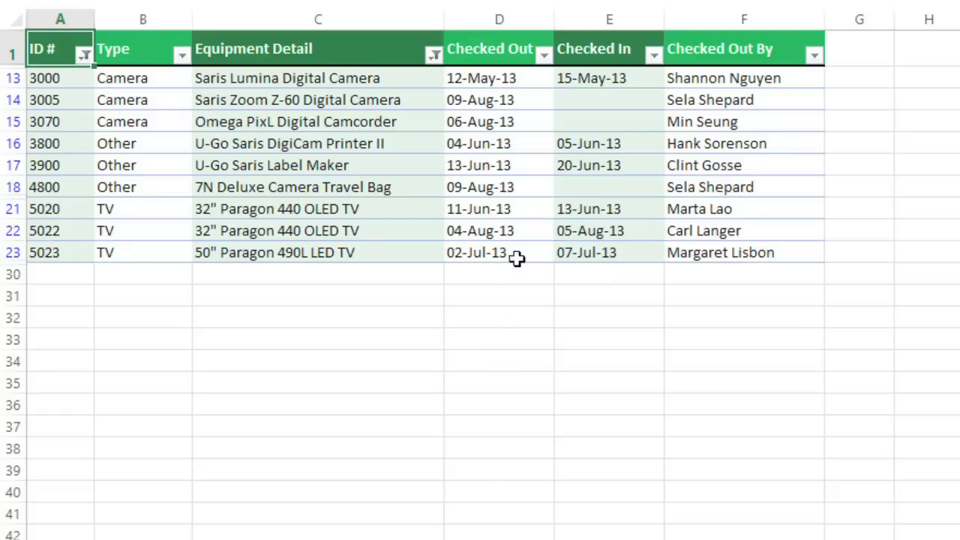
Apply the This Week date filter to Checked Out, leaving four August rows.
left_click(543, 60)
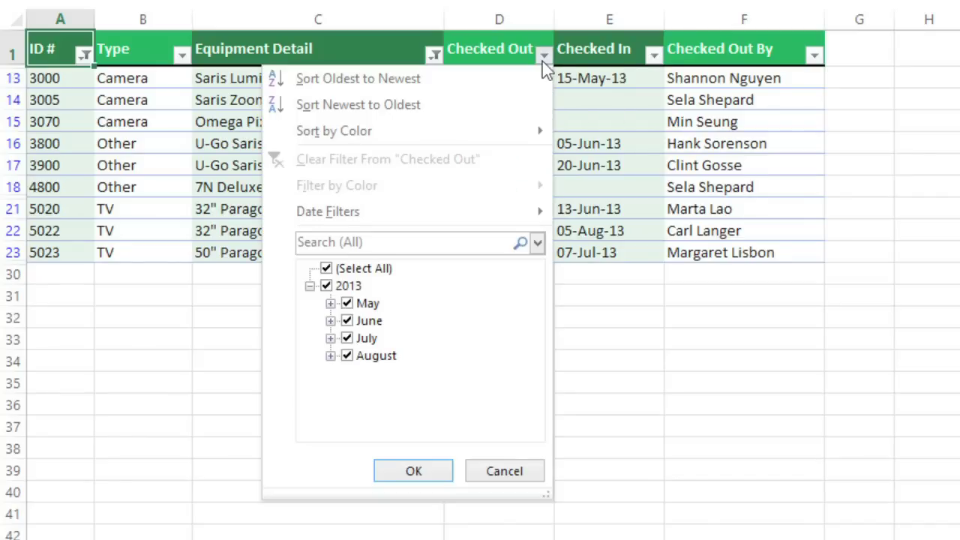
mouse_move(433, 217)
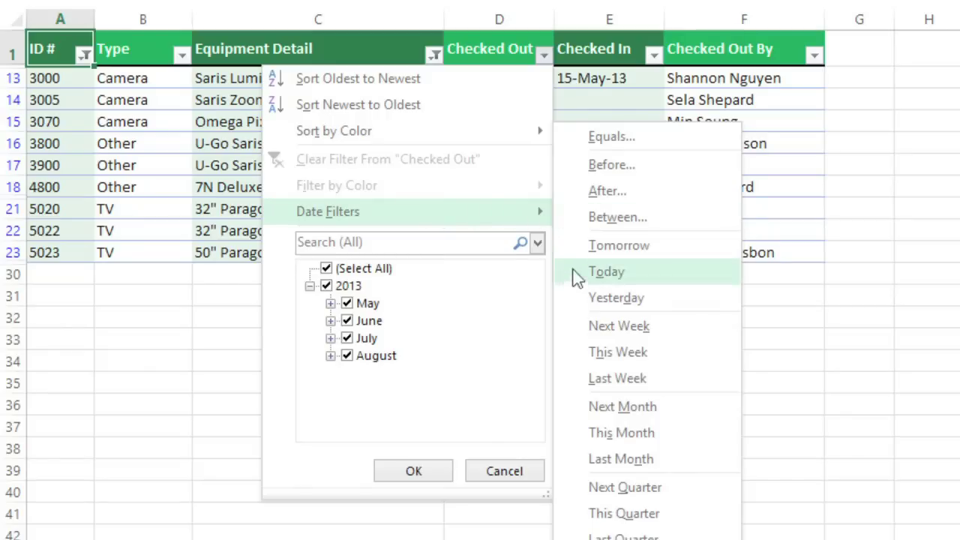
left_click(572, 354)
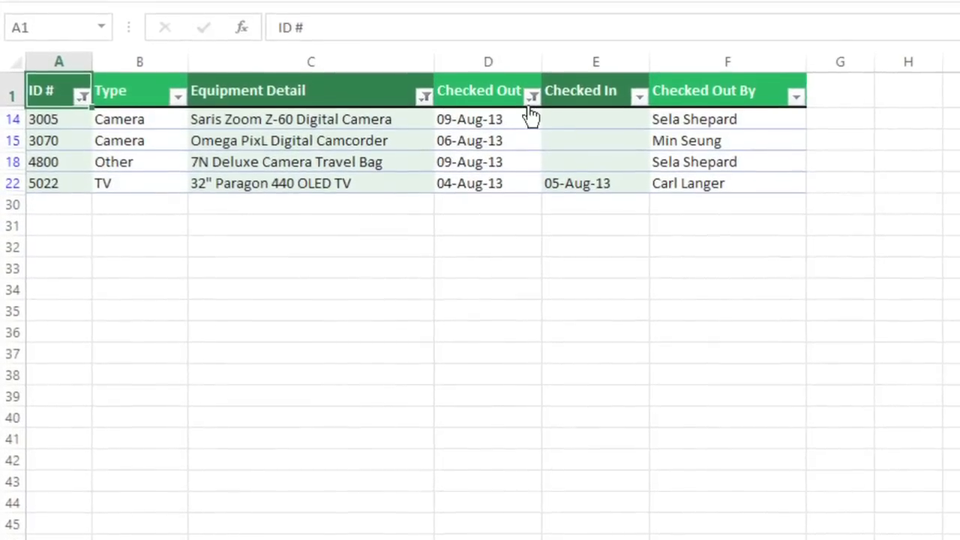
Clear the Checked Out date filter and switch AutoFilter off for the table.
left_click(531, 97)
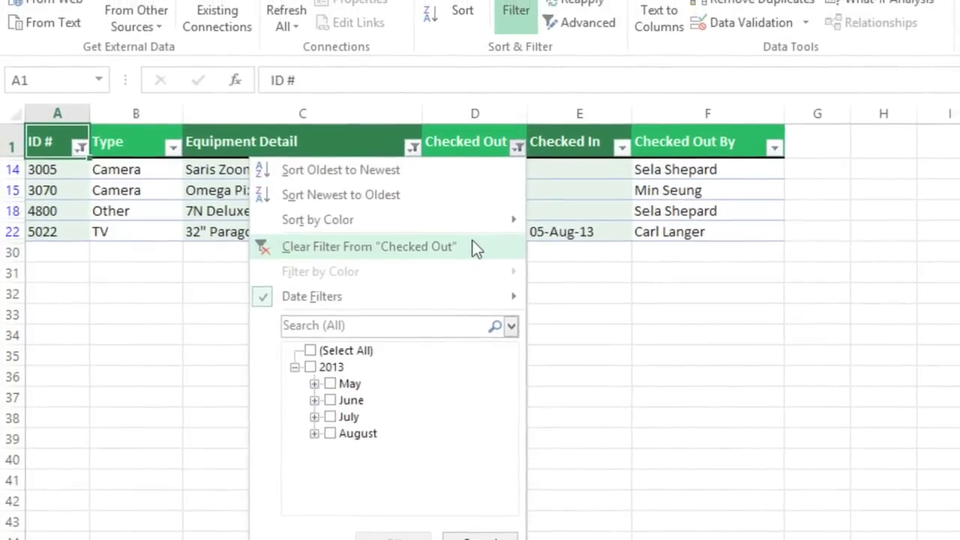
left_click(471, 245)
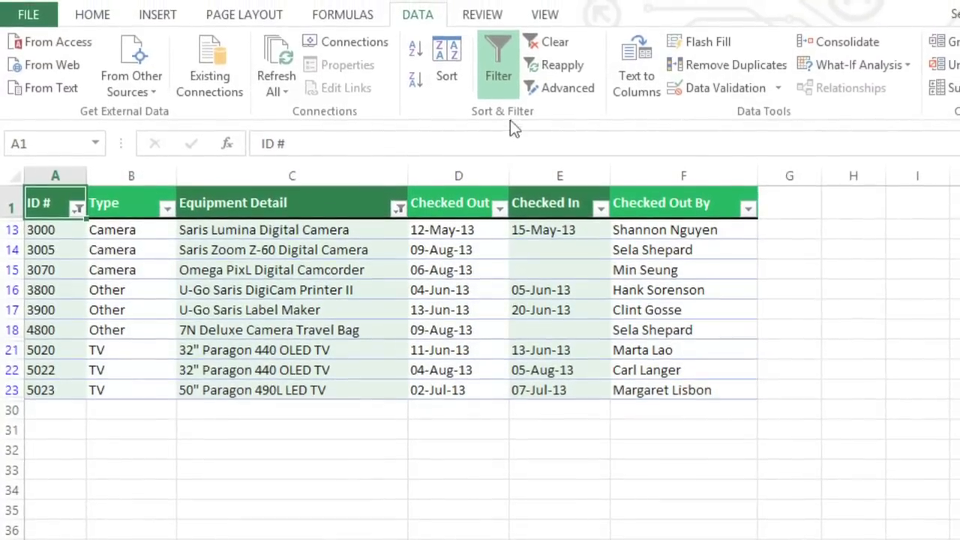
left_click(509, 91)
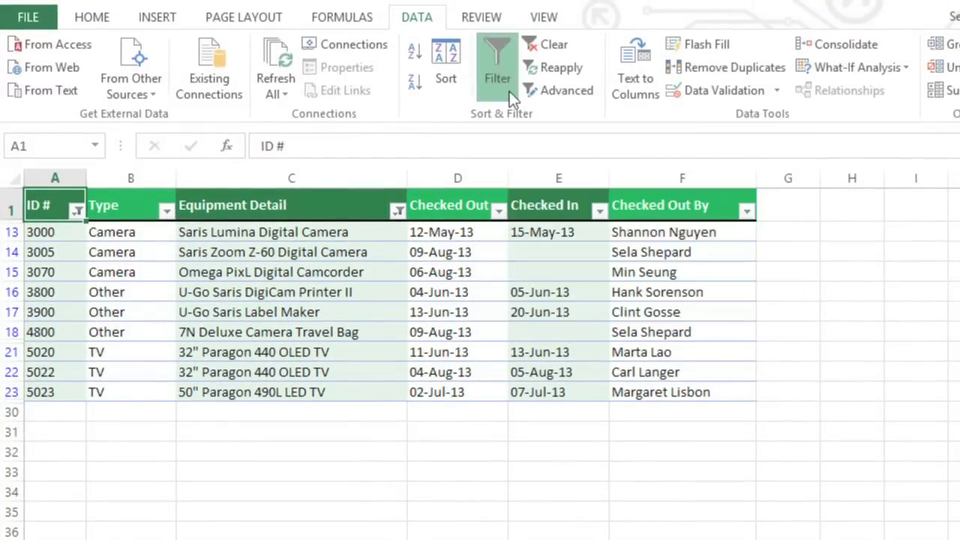